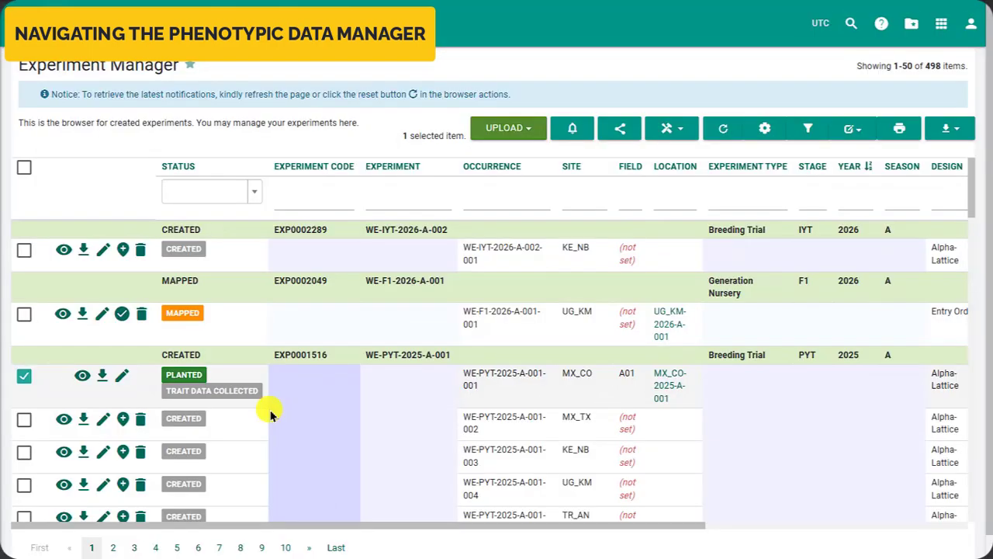
- Select the planted occurrence WE-PYT-2025-A-001-001 in the Experiment Manager and send it to the Phenotypic Data Manager
left_click(686, 130)
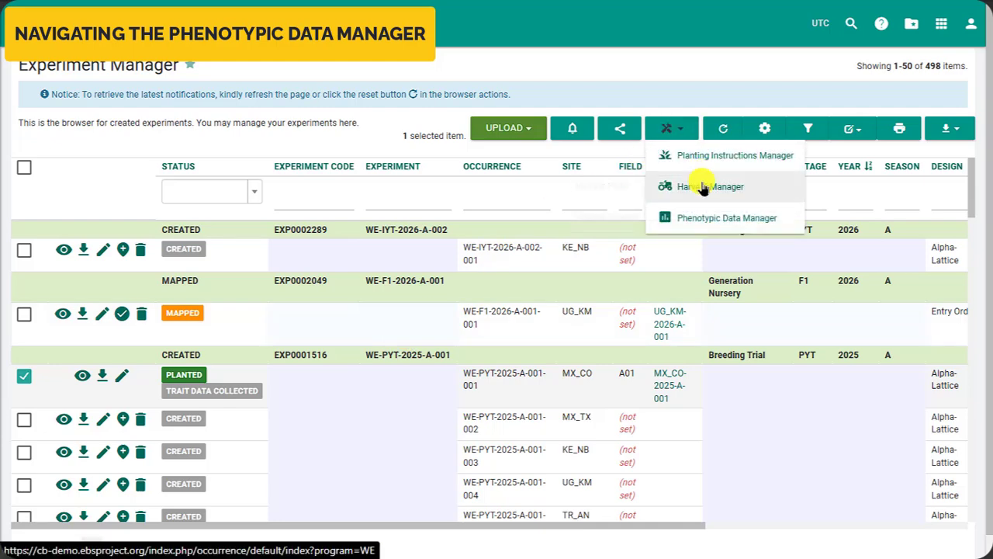
left_click(701, 221)
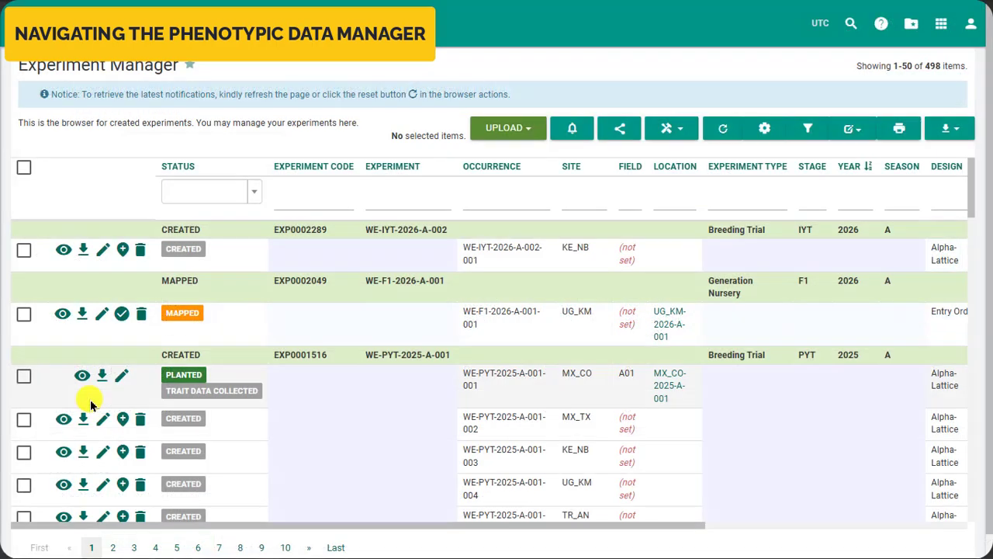
left_click(20, 378)
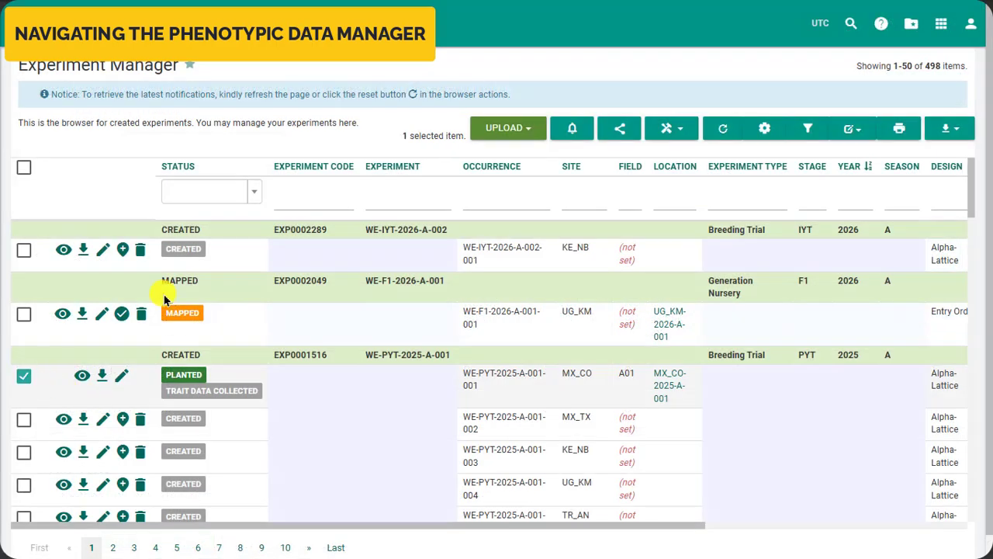
left_click(675, 133)
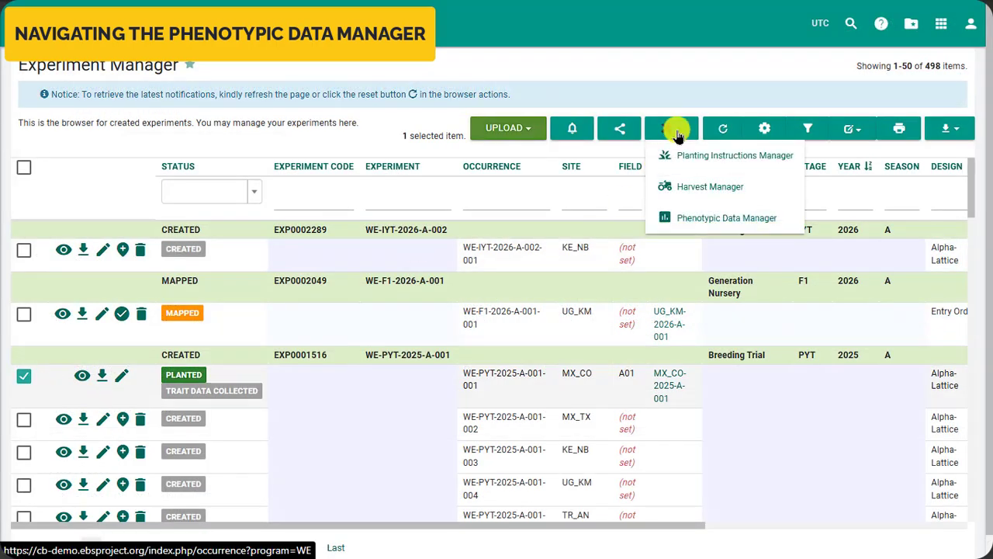
left_click(797, 220)
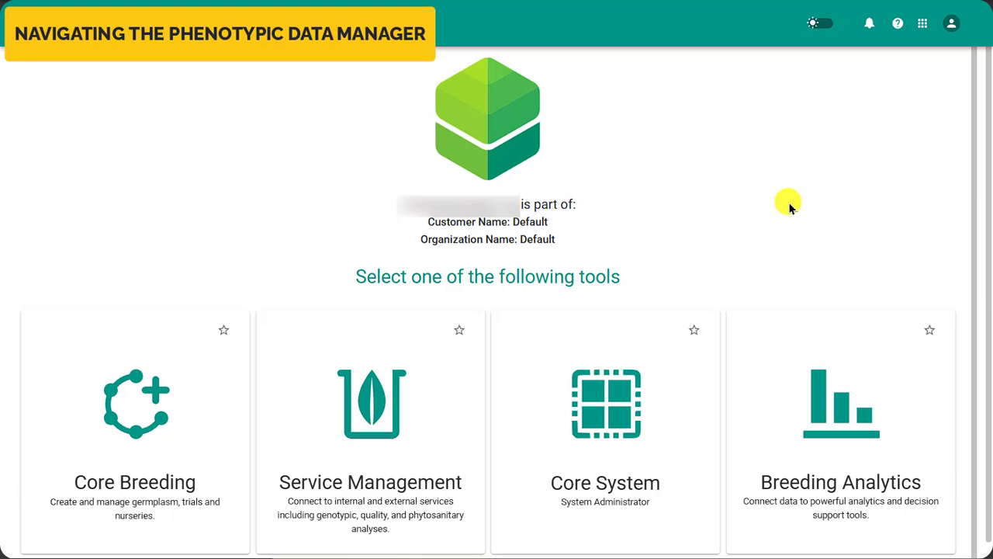
- Enter Breeding Analytics from the tool selection page and show its Phenotypic Data Manager browser
left_click(837, 514)
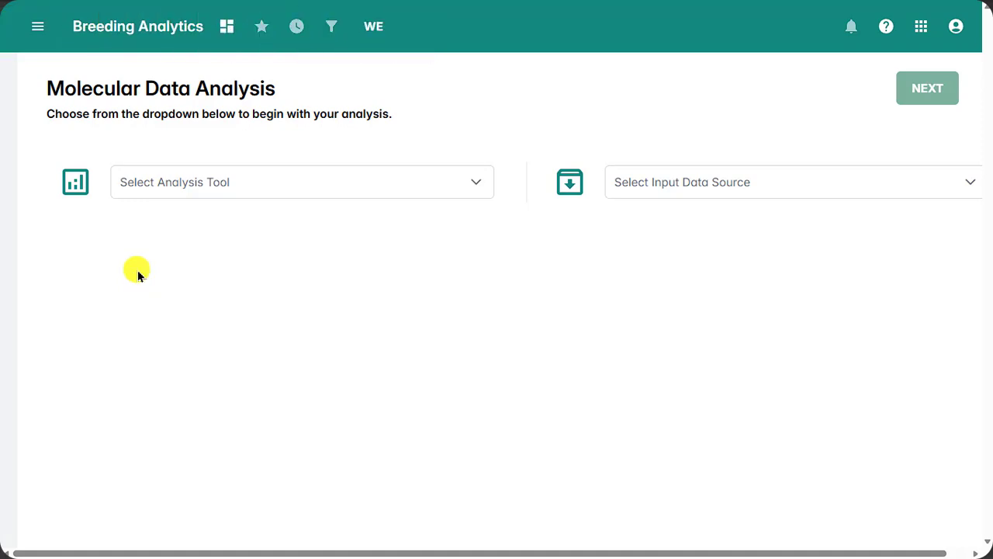
left_click(39, 29)
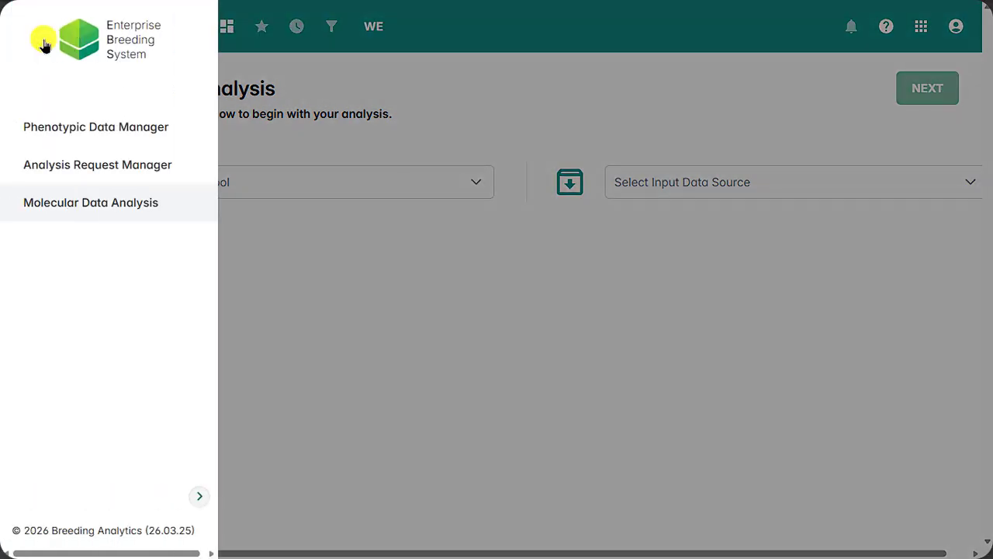
left_click(35, 145)
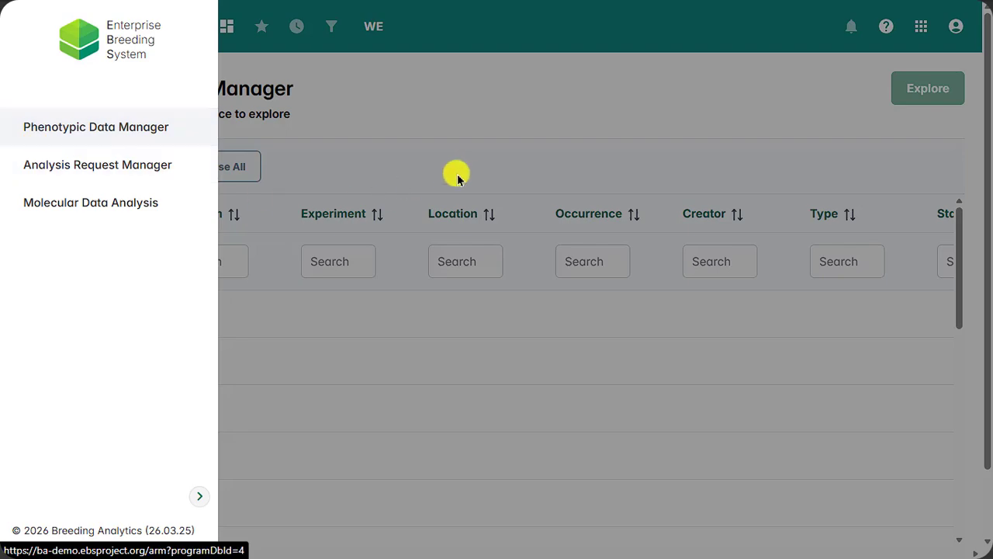
left_click(463, 177)
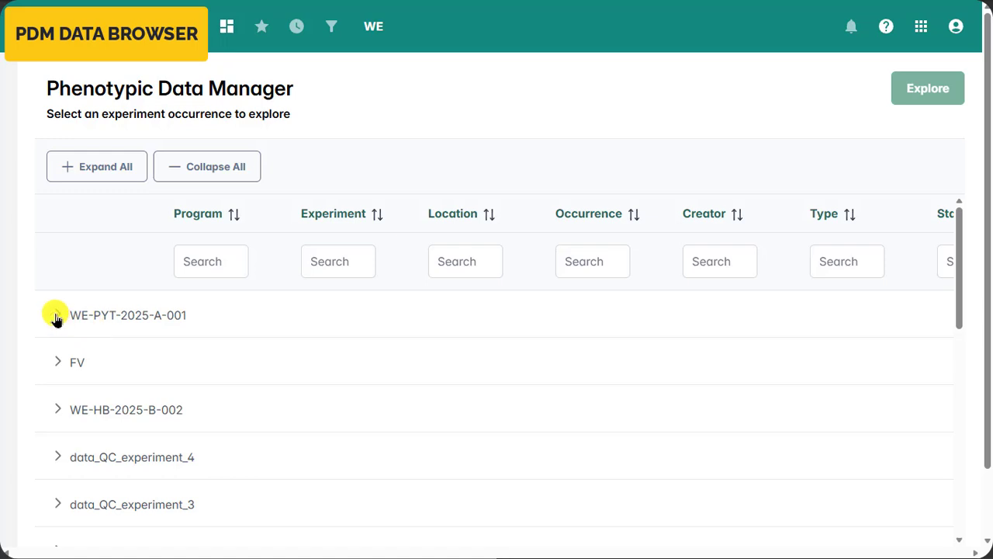
- Expand experiment WE-PYT-2025-A-001, select its occurrence WE-PYT-2025-A-001-001 and explore it
left_click(56, 315)
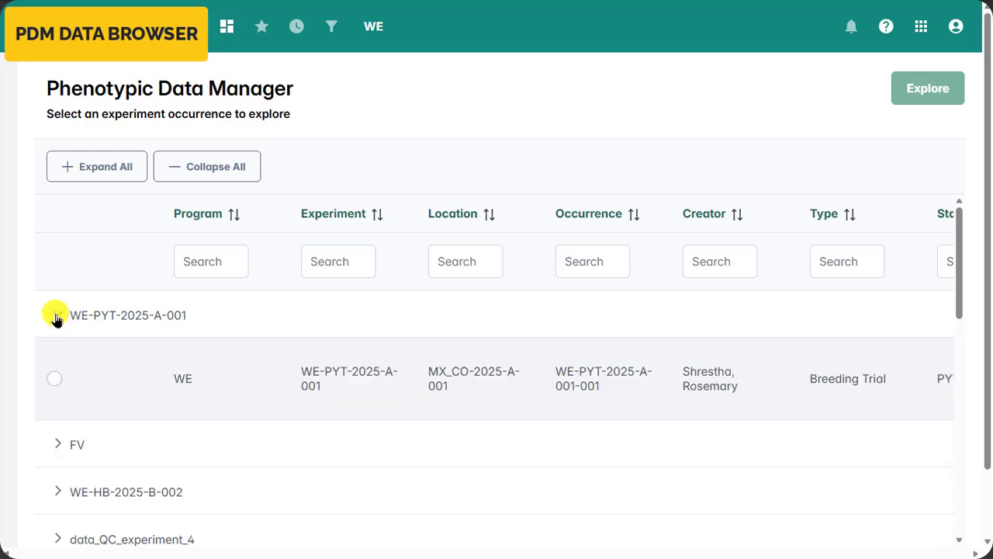
left_click(55, 379)
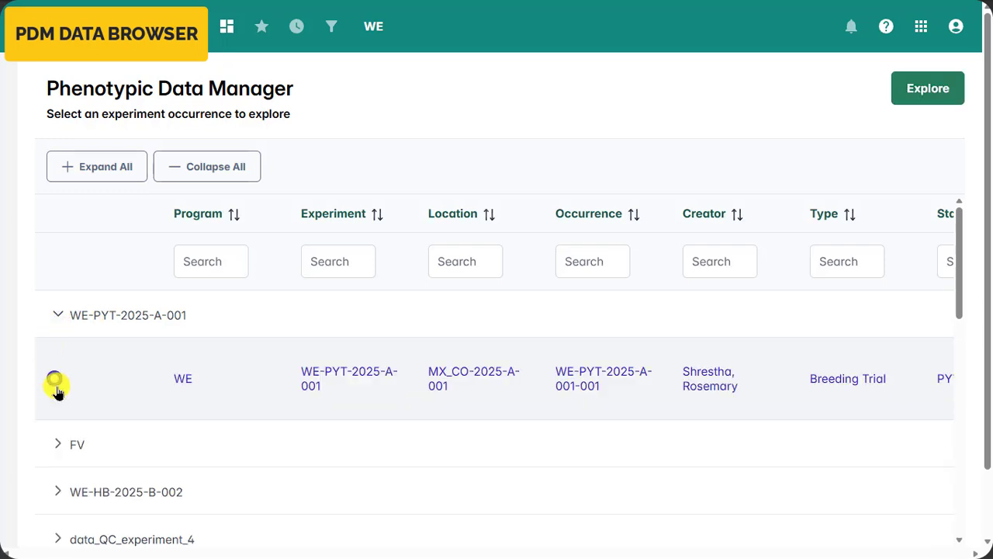
left_click(900, 93)
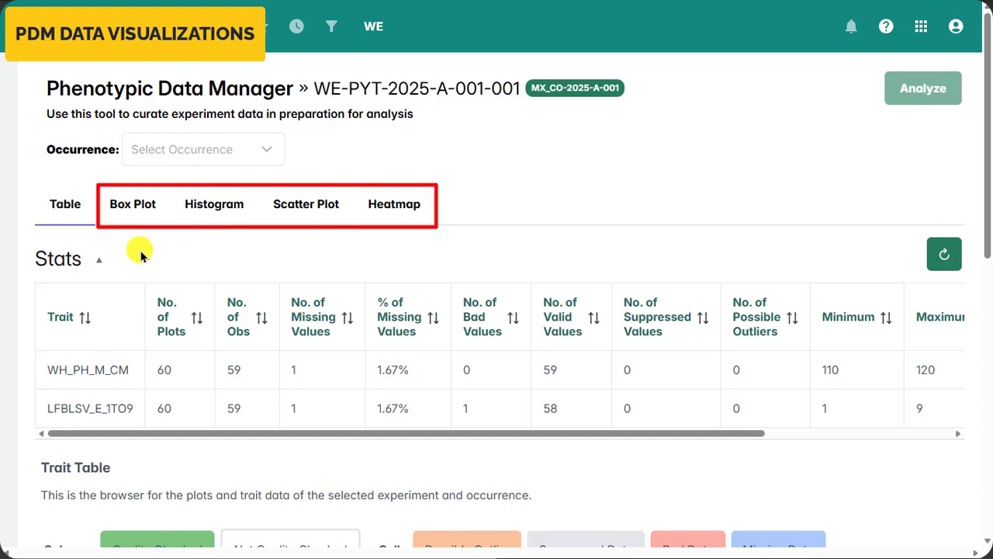
- Generate box plots for all traits of the occurrence and open the trait choice for suppressing values
left_click(135, 217)
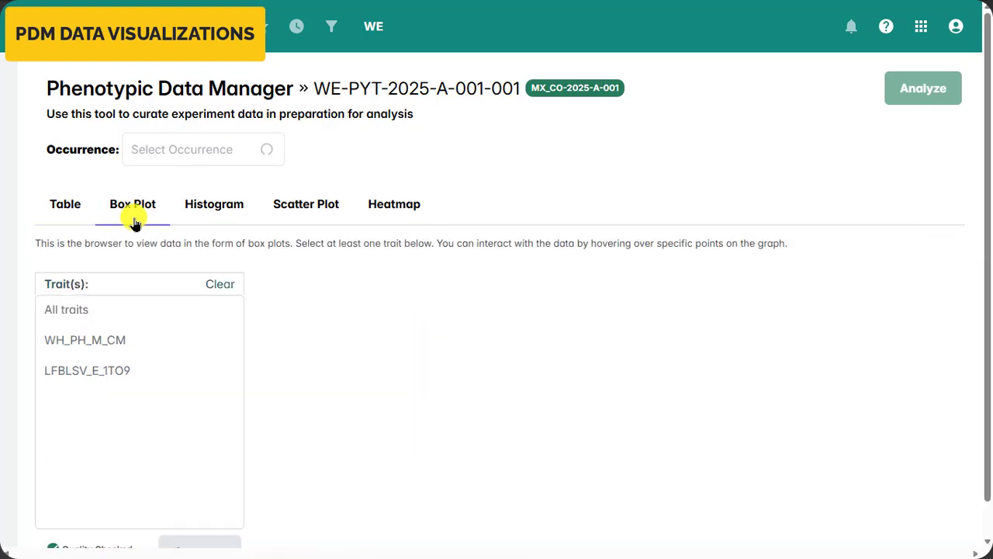
left_click(102, 302)
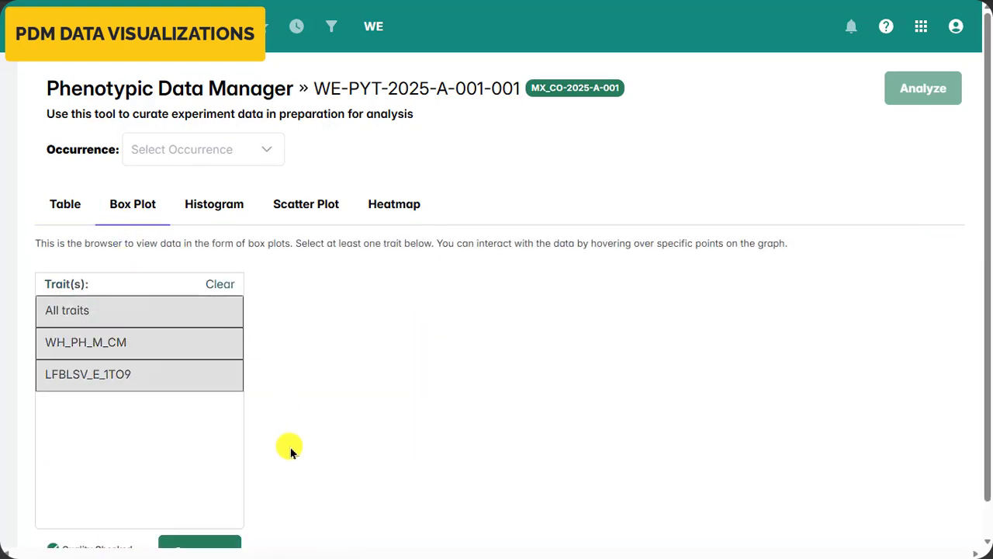
scroll(287, 447, "down", 1)
left_click(190, 513)
scroll(256, 388, "down", 4)
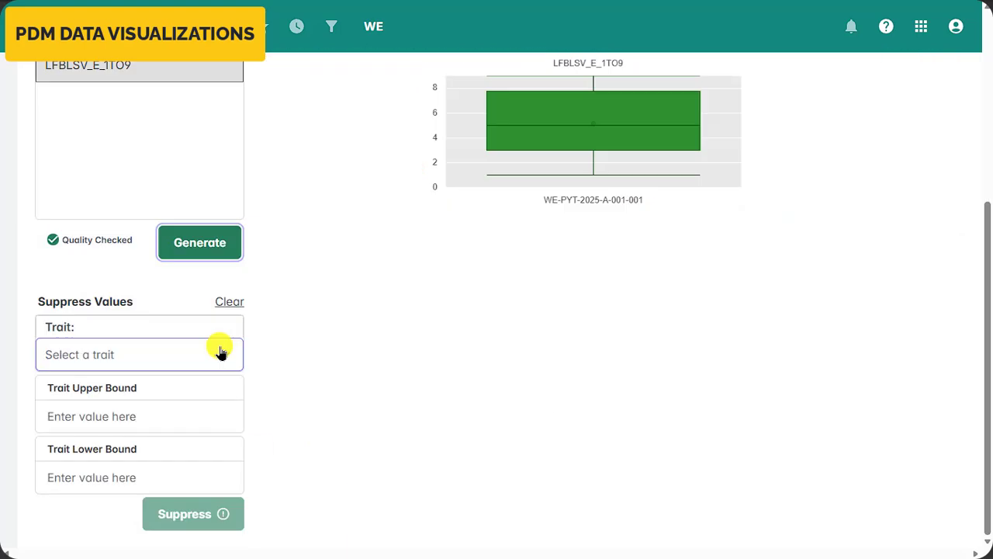
left_click(221, 353)
left_click(166, 395)
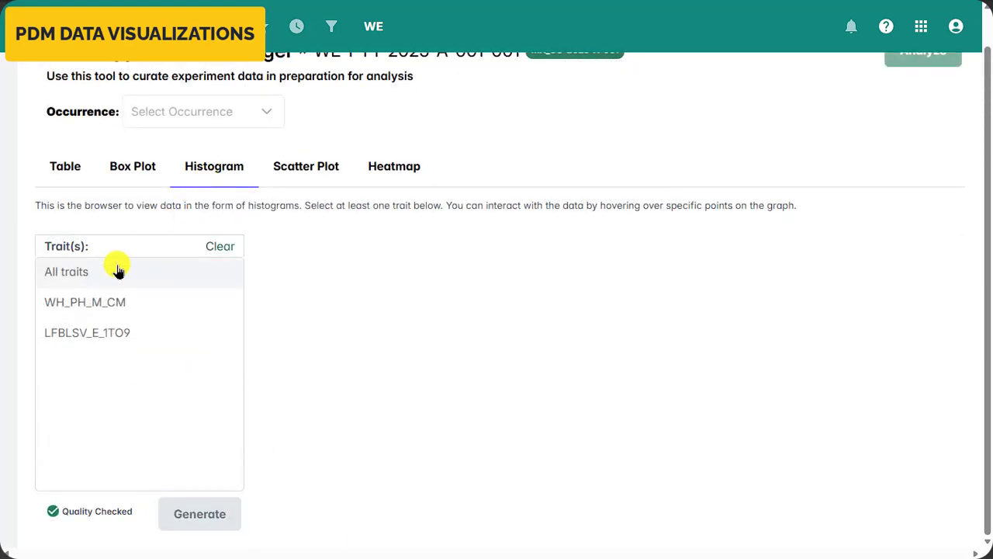
- Generate histograms for all traits and view each trait's distribution
left_click(118, 270)
left_click(177, 514)
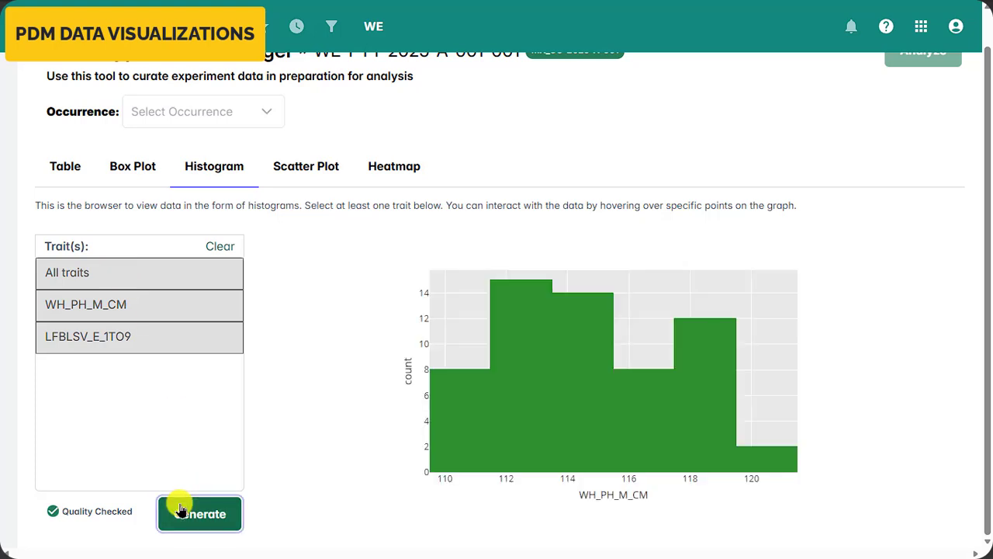
scroll(328, 445, "down", 2)
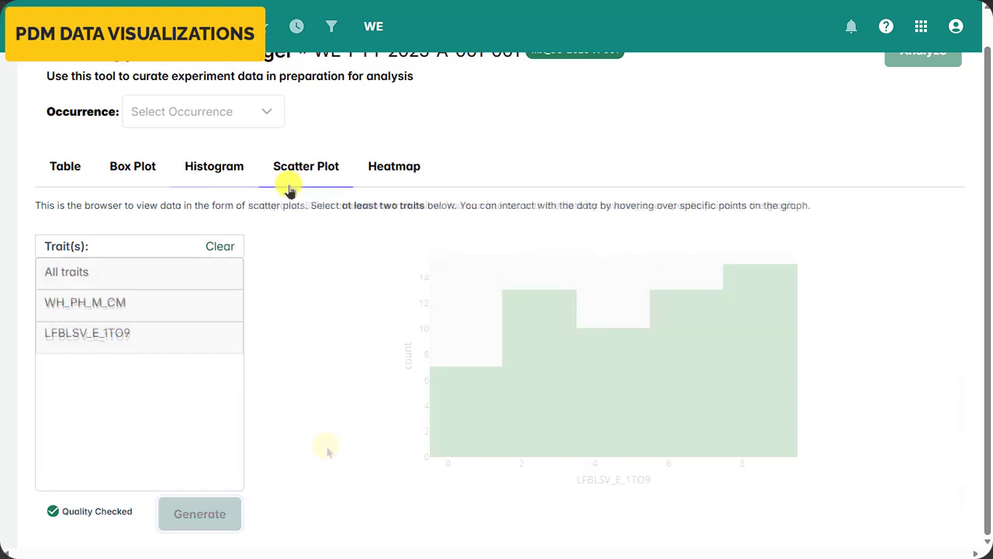
- Generate scatter plots comparing all traits and look through them
left_click(137, 274)
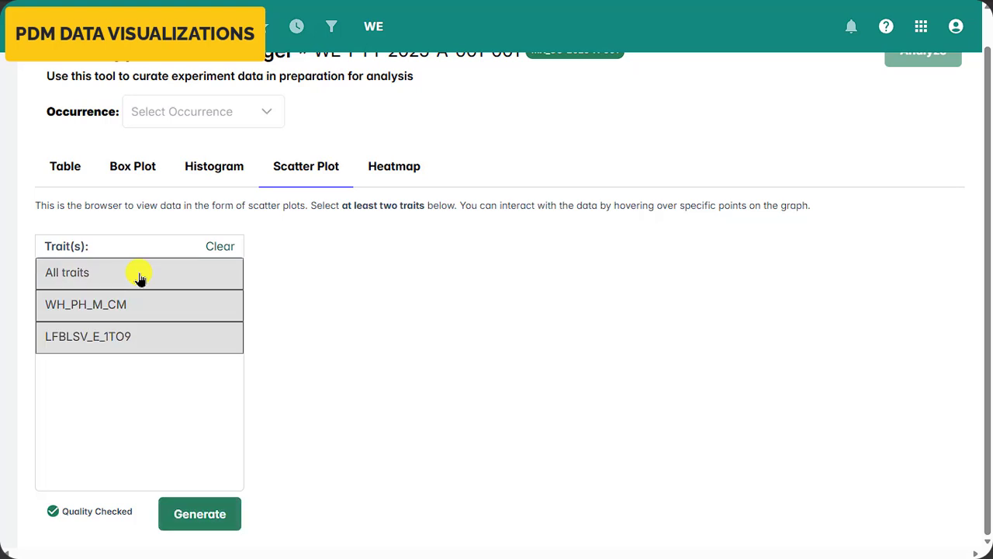
left_click(177, 516)
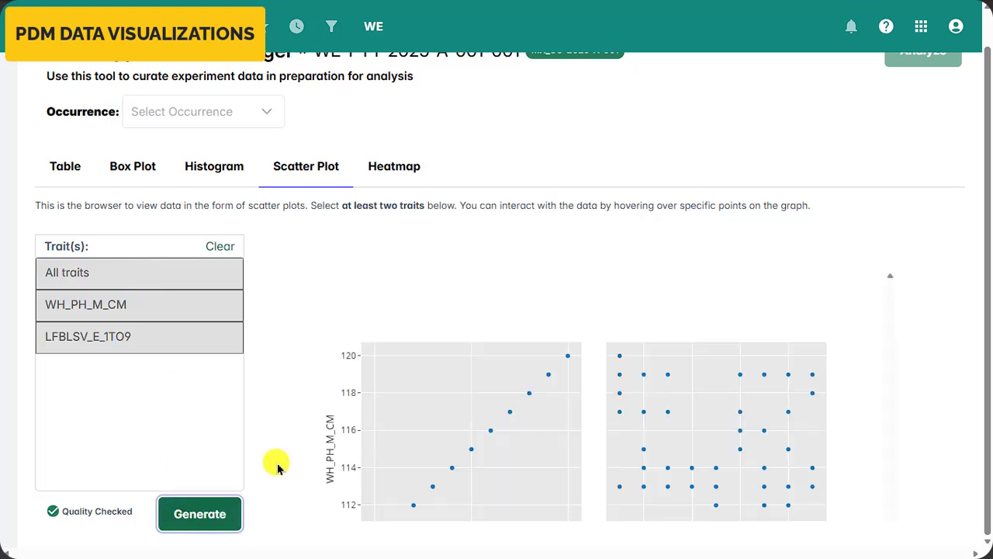
scroll(301, 440, "down", 3)
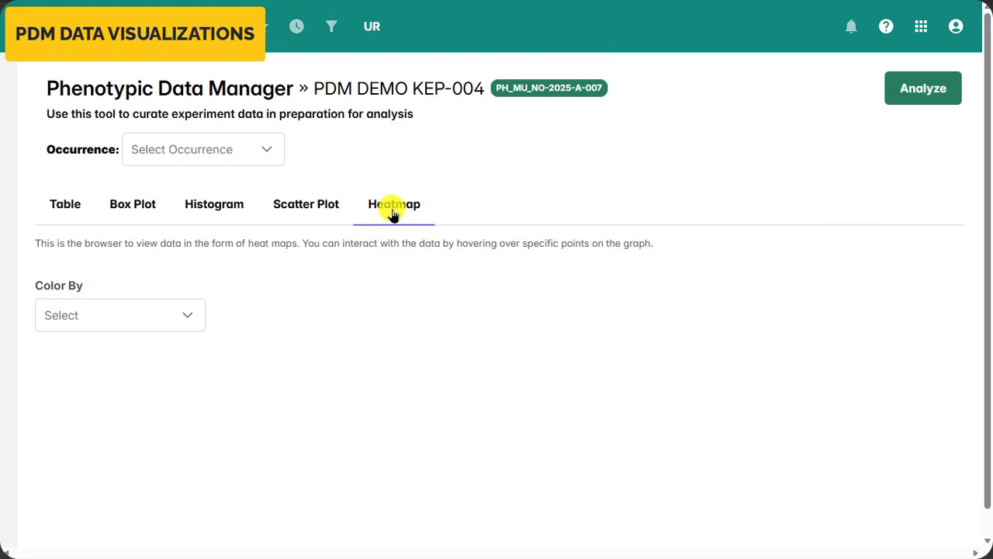
- Generate a heatmap coloured by Trait for RC_PH_M_CM and inspect individual field cells in it
left_click(173, 322)
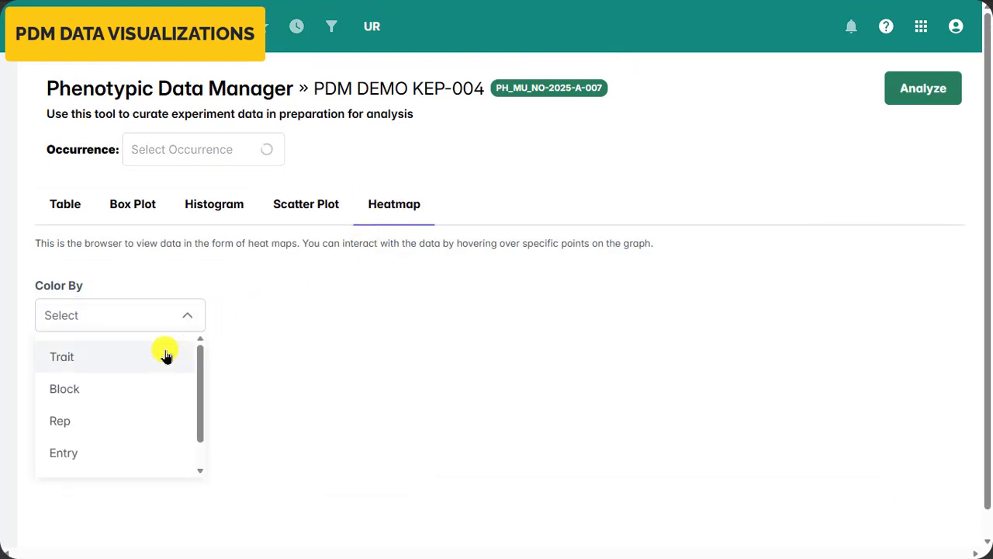
left_click(164, 355)
left_click(188, 408)
scroll(326, 399, "down", 2)
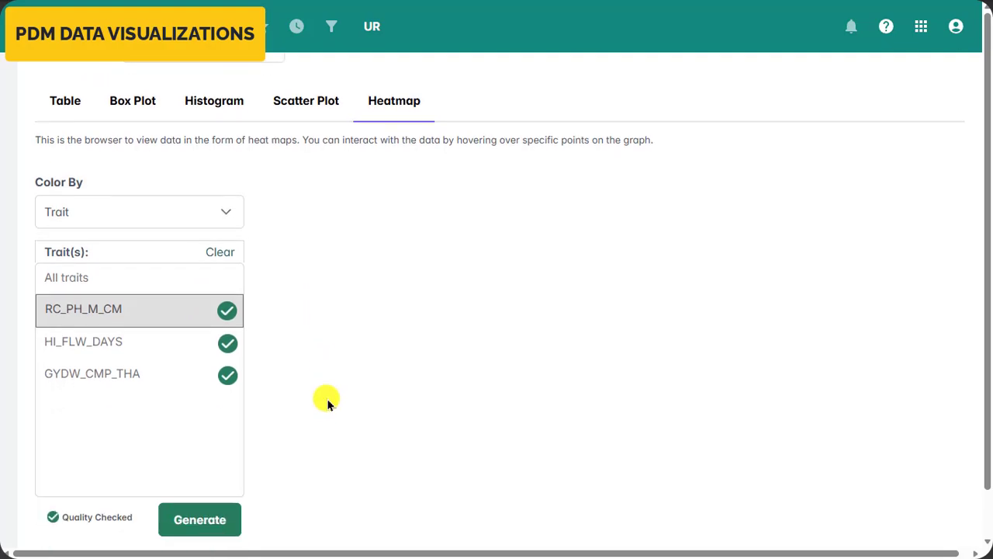
left_click(194, 525)
scroll(802, 361, "up", 1)
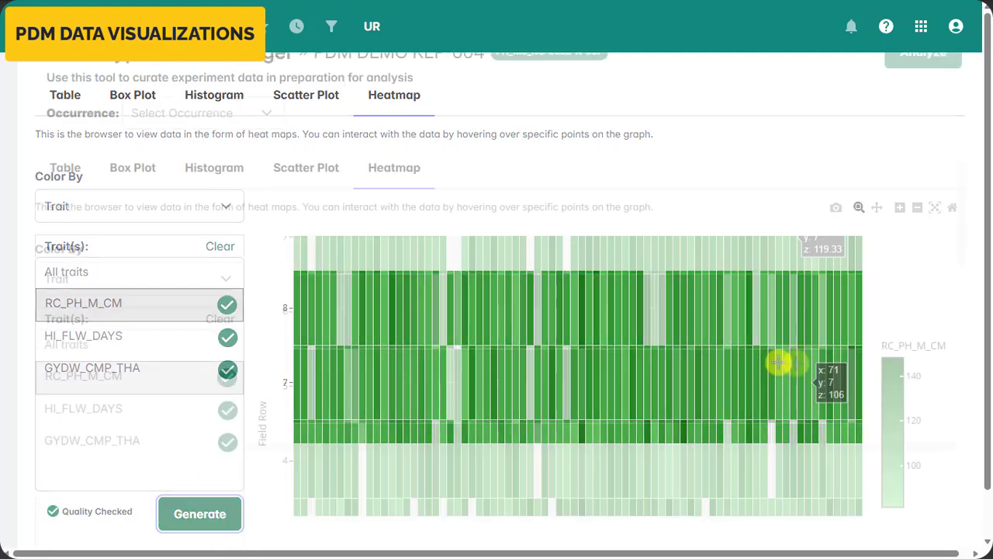
scroll(795, 363, "down", 2)
mouse_move(515, 312)
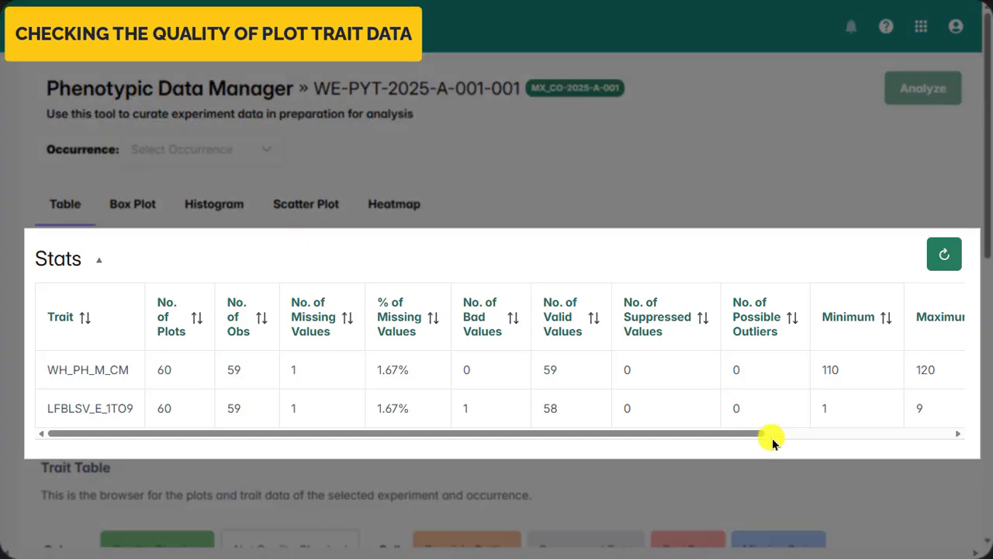
- Examine the trait statistics through to the C.V. column and browse the plot records in the Trait Table
left_click_drag(750, 432, 947, 438)
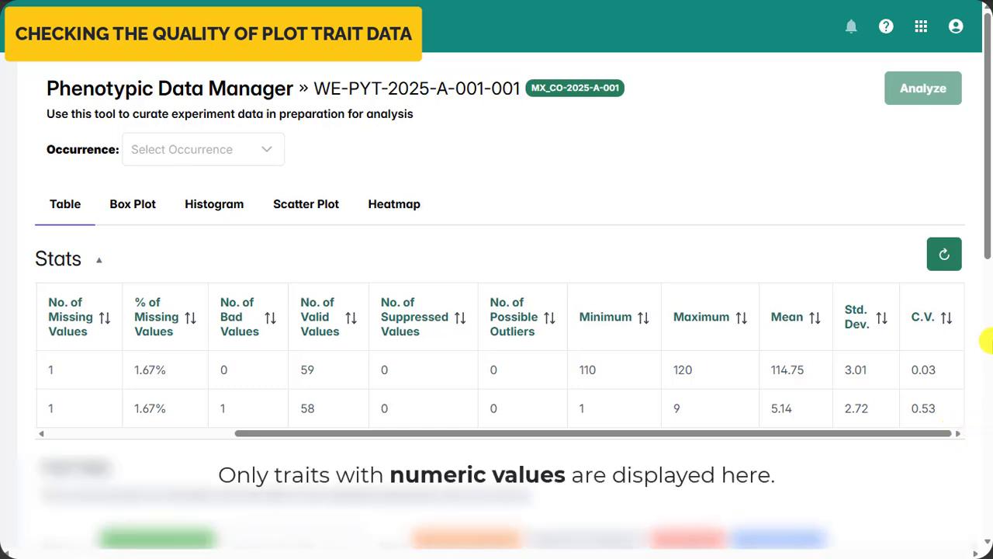
scroll(985, 276, "down", 1)
scroll(985, 431, "down", 5)
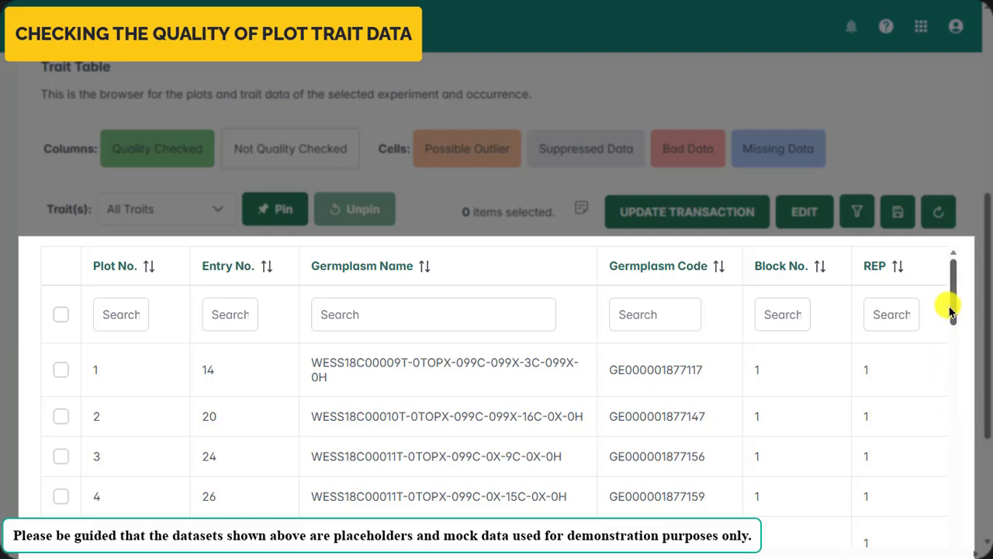
scroll(960, 337, "down", 2)
left_click_drag(960, 338, 960, 468)
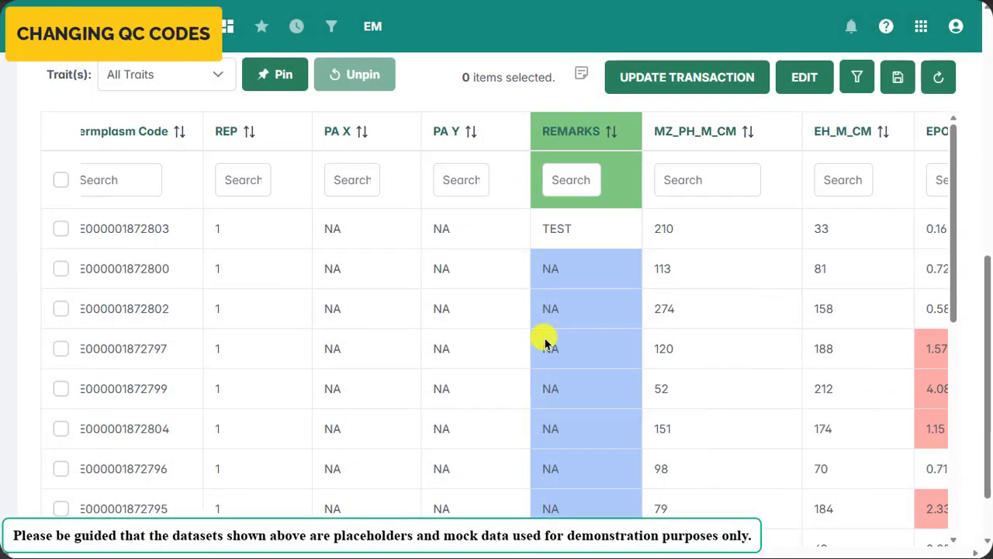
- Examine the trait columns from REMARKS to AYLD_CONT for cells colour-coded as bad or missing data
scroll(545, 342, "right", 10)
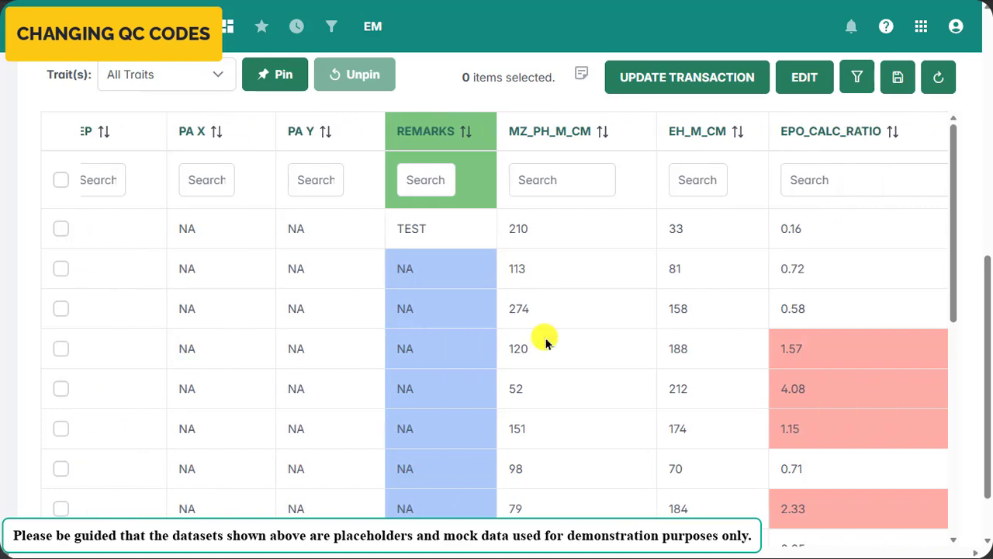
scroll(545, 342, "right", 4)
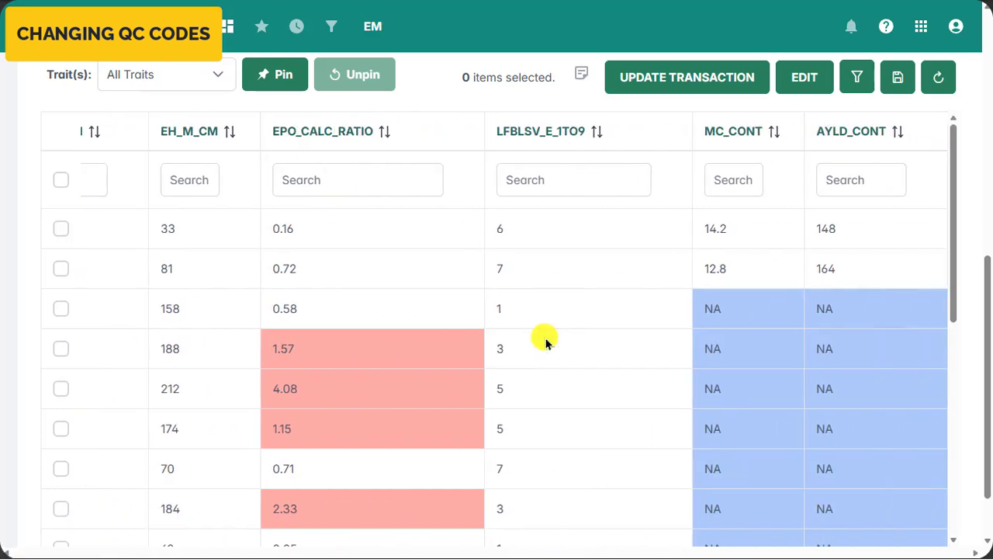
scroll(545, 342, "down", 7)
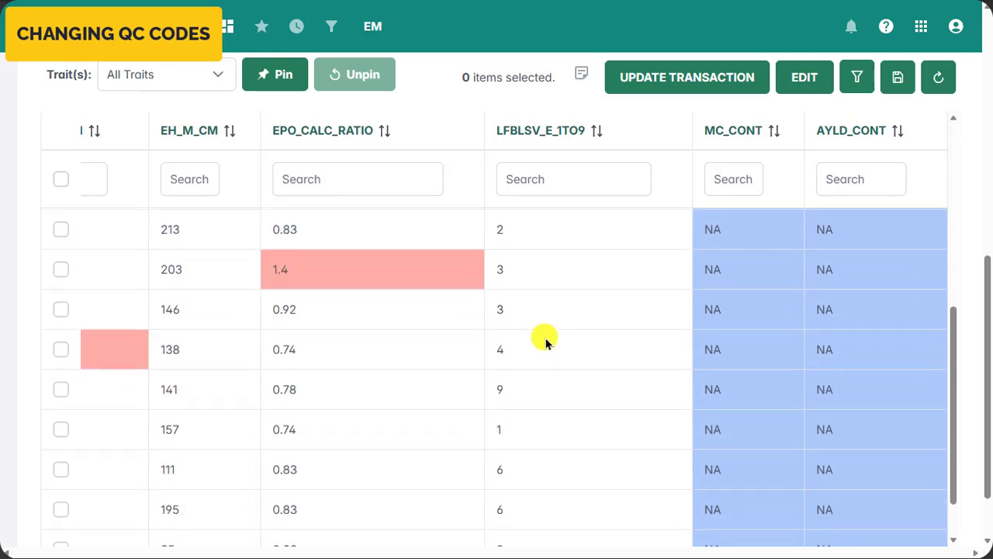
scroll(545, 342, "down", 1)
scroll(545, 342, "left", 10)
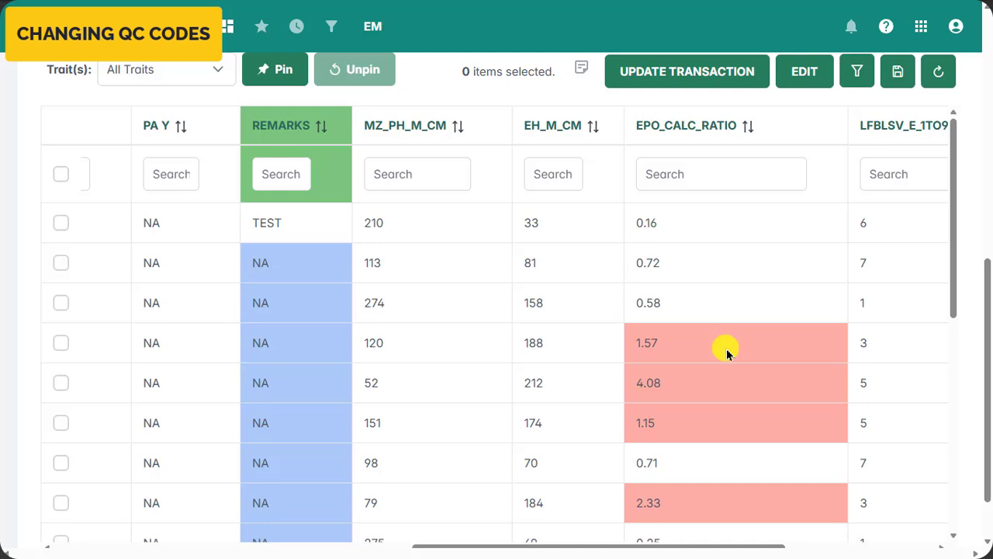
- Suppress the bad EPO_CALC_RATIO values 1.57, 4.08 and 1.15 in the Trait Table
right_click(727, 350)
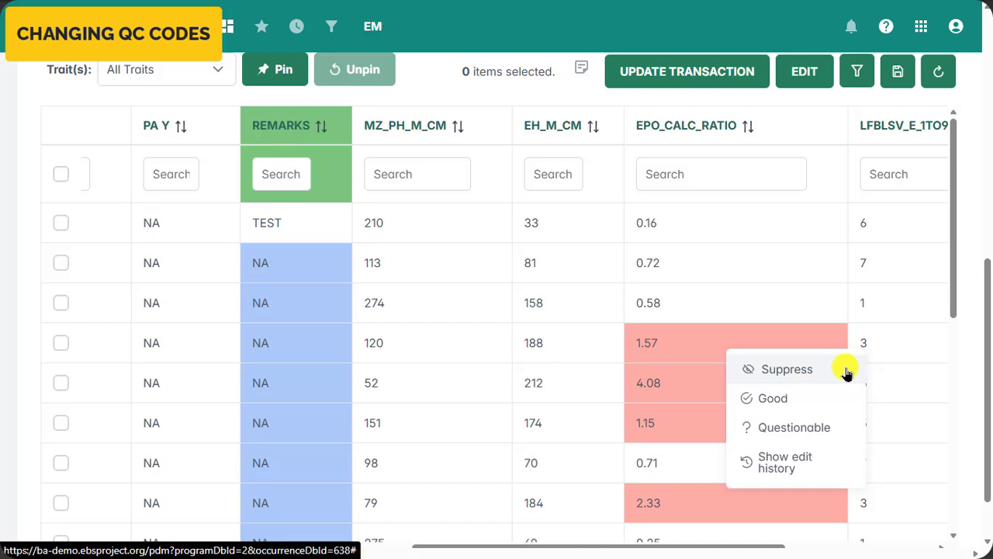
left_click(786, 369)
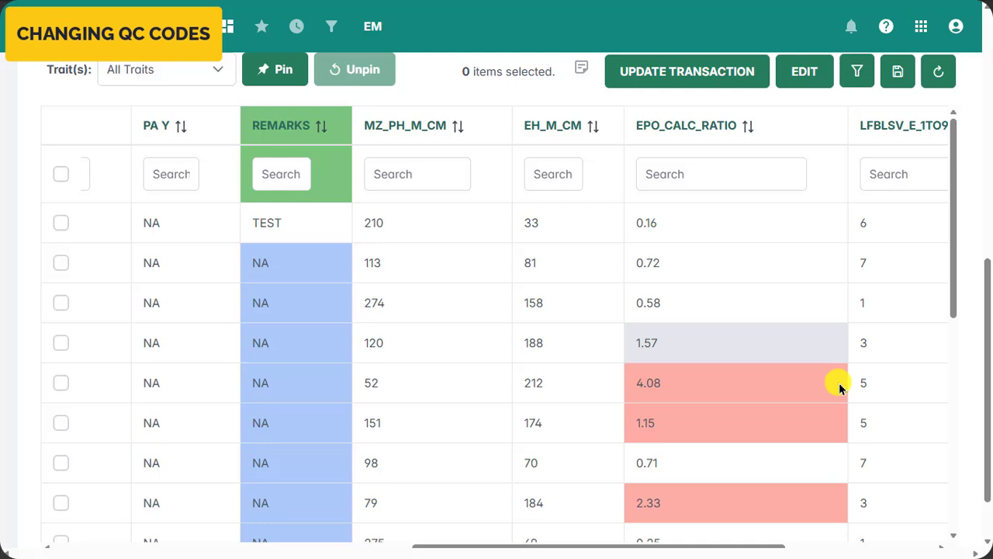
right_click(838, 385)
left_click(841, 403)
right_click(810, 426)
left_click(870, 319)
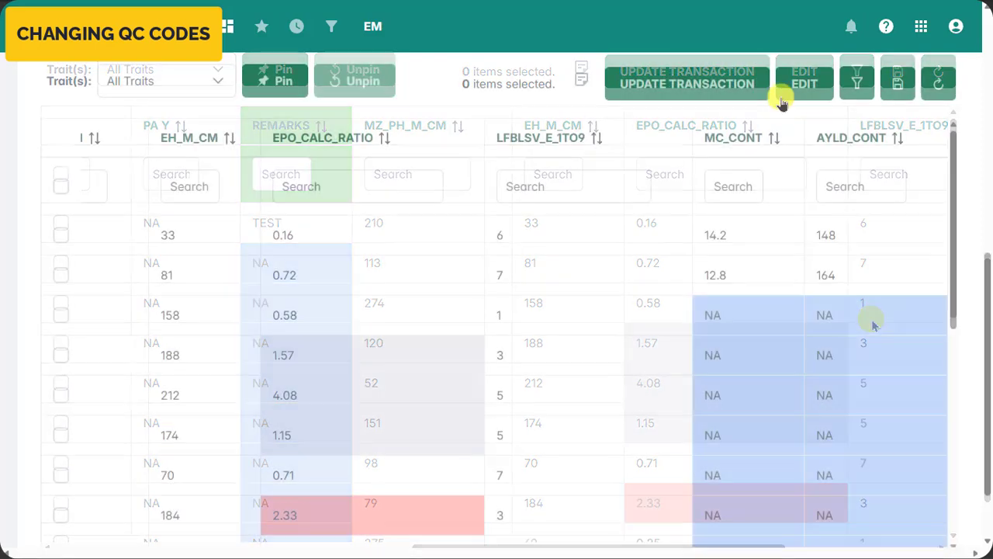
- Try to change the QC code of all MC_CONT trait data to Bad
left_click(795, 87)
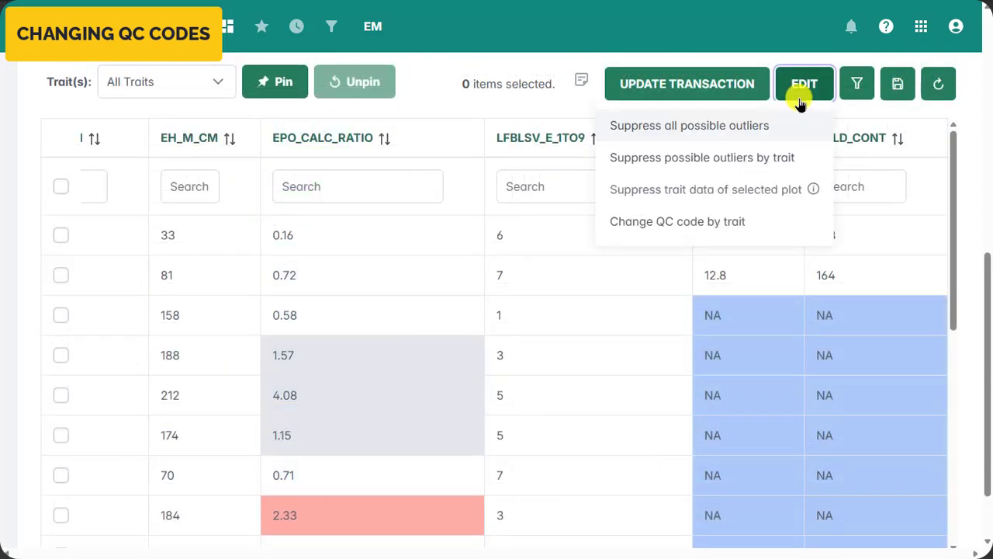
left_click(797, 229)
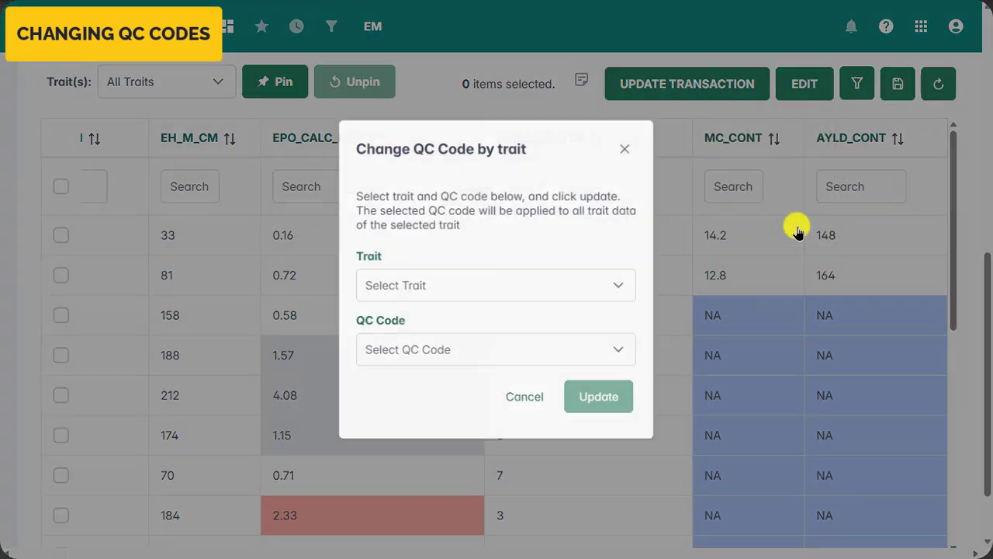
left_click(628, 285)
scroll(594, 370, "down", 3)
left_click(595, 388)
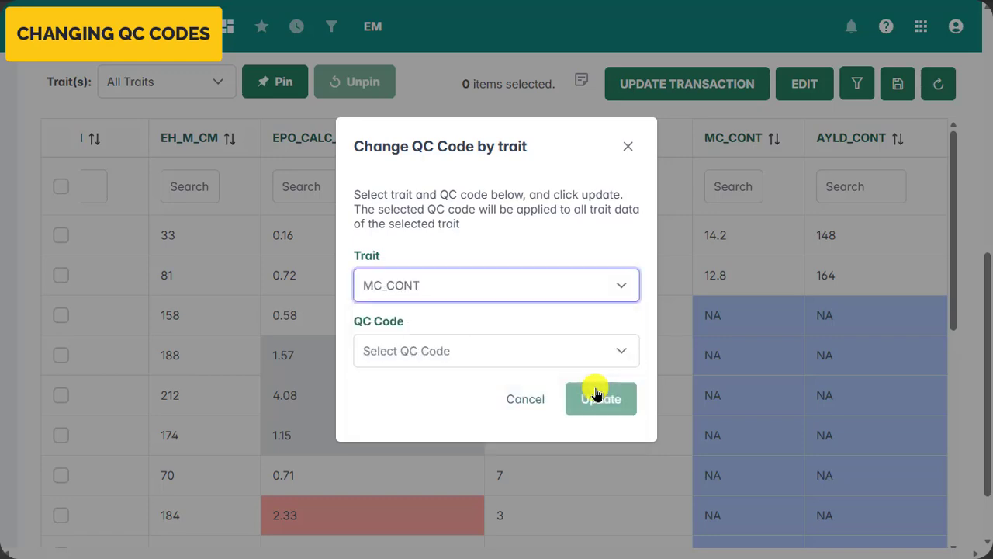
left_click(626, 350)
left_click(606, 497)
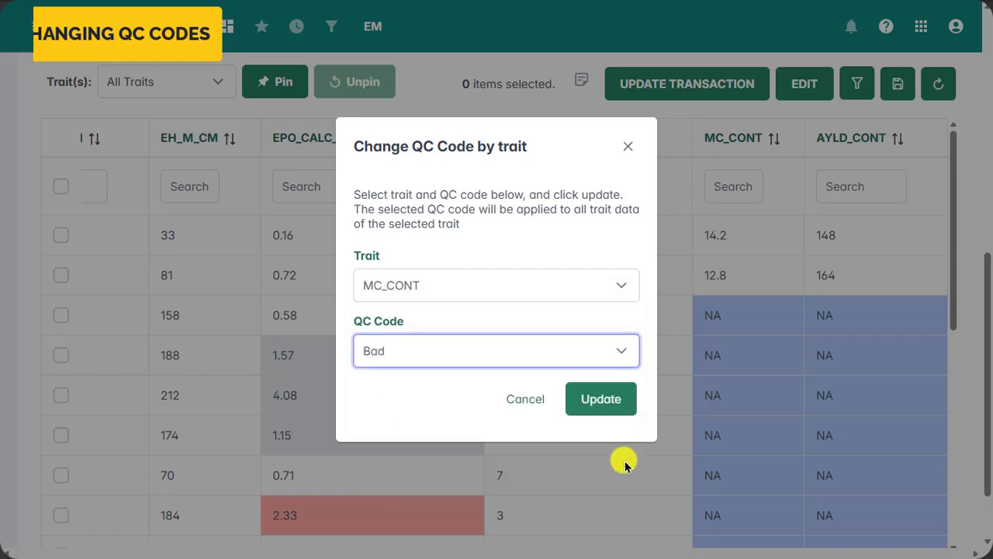
left_click(601, 398)
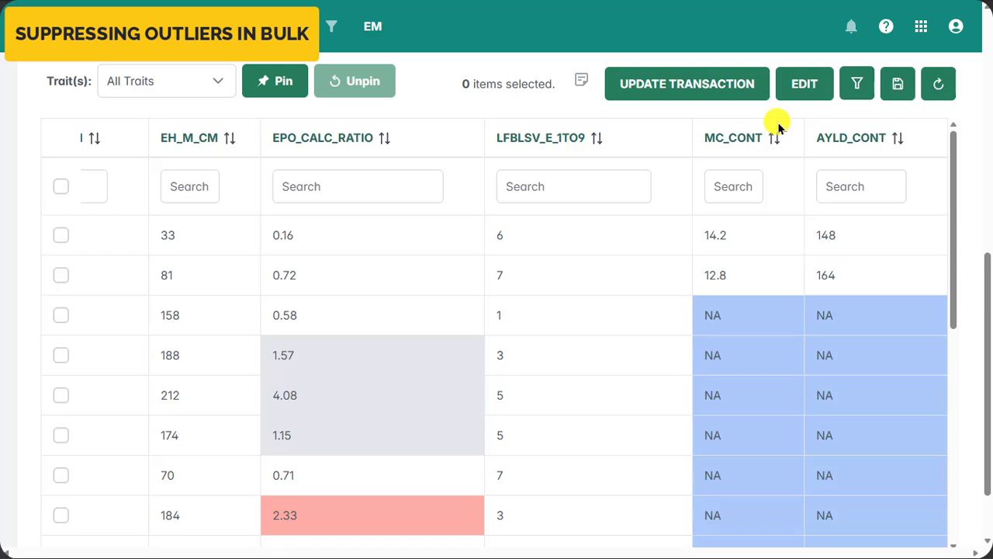
- Choose EPO_CALC_RATIO as the trait for suppressing possible outliers by trait
left_click(789, 91)
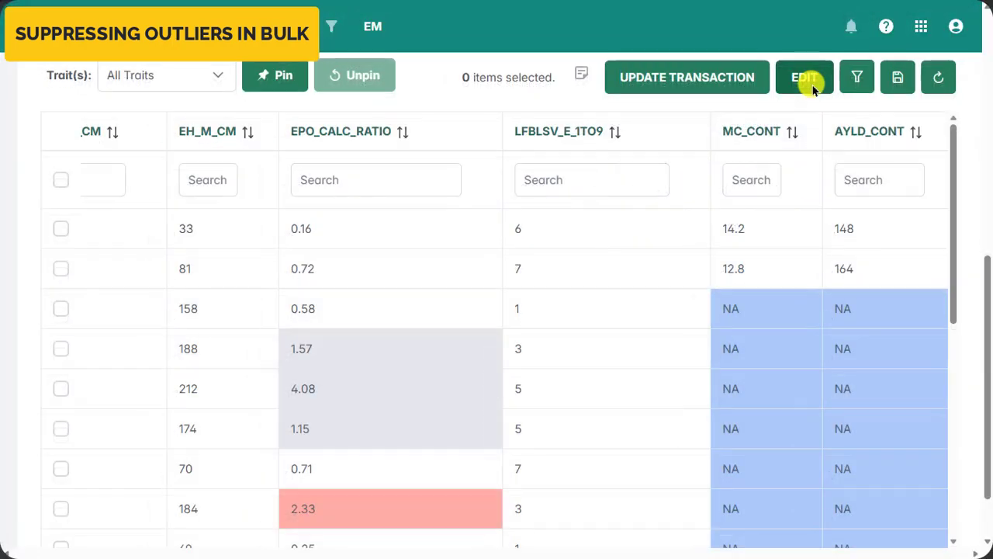
left_click(805, 82)
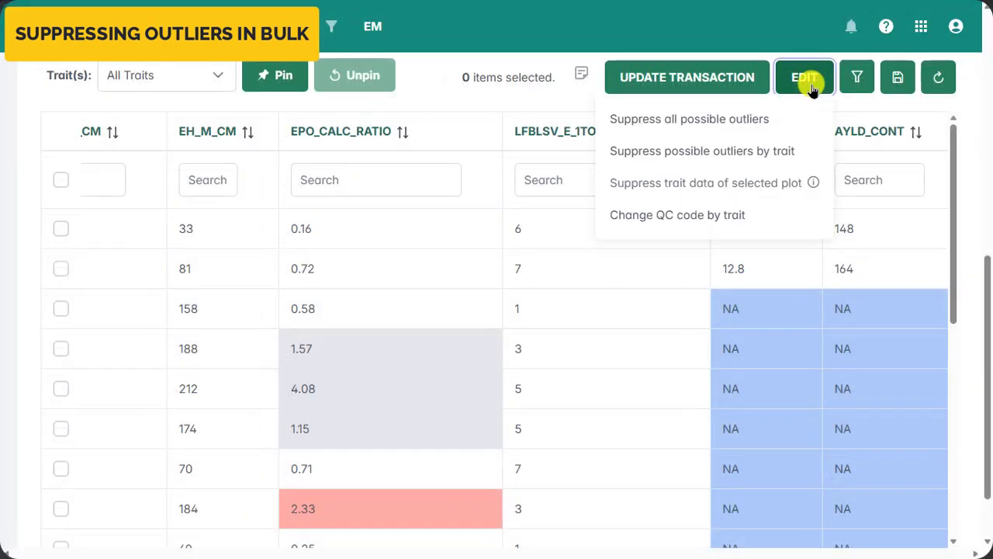
left_click(792, 149)
left_click(465, 312)
left_click(434, 448)
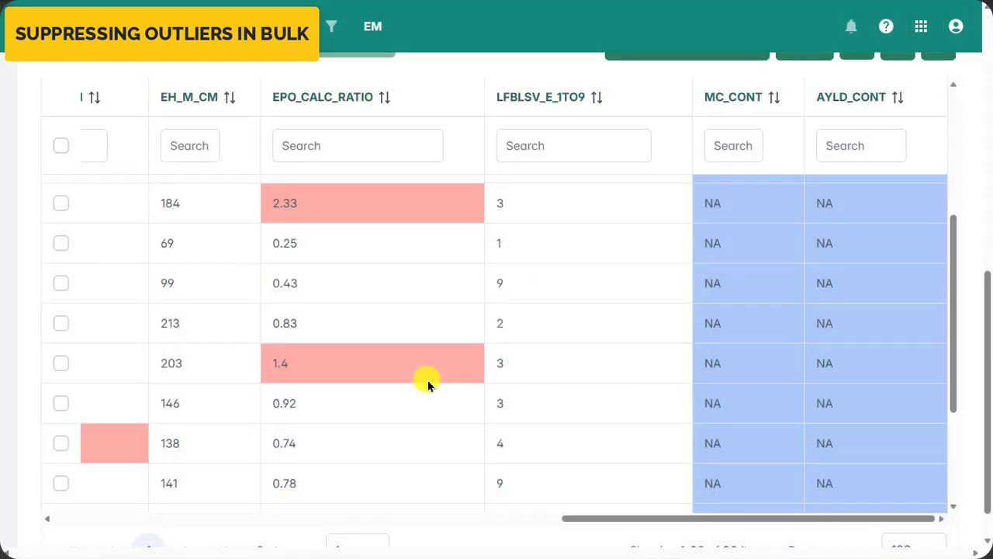
- Suppress the EPO_CALC_RATIO values 1.4 and 2.33 in the Trait Table
right_click(427, 379)
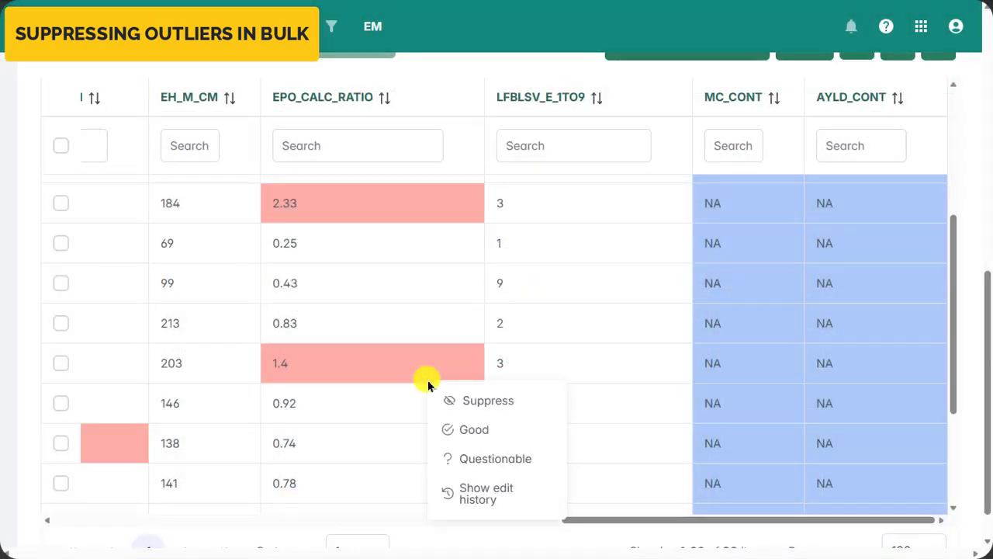
left_click(448, 398)
right_click(451, 193)
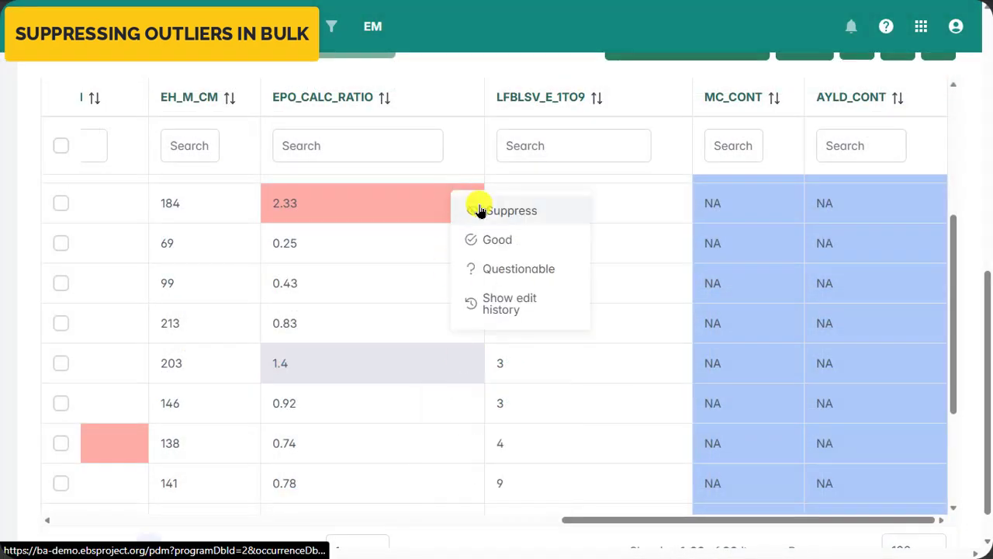
left_click(470, 209)
- Save the transaction with all traits selected as quality checked, leaving the optional comments empty
left_click_drag(991, 362, 984, 91)
left_click(950, 260)
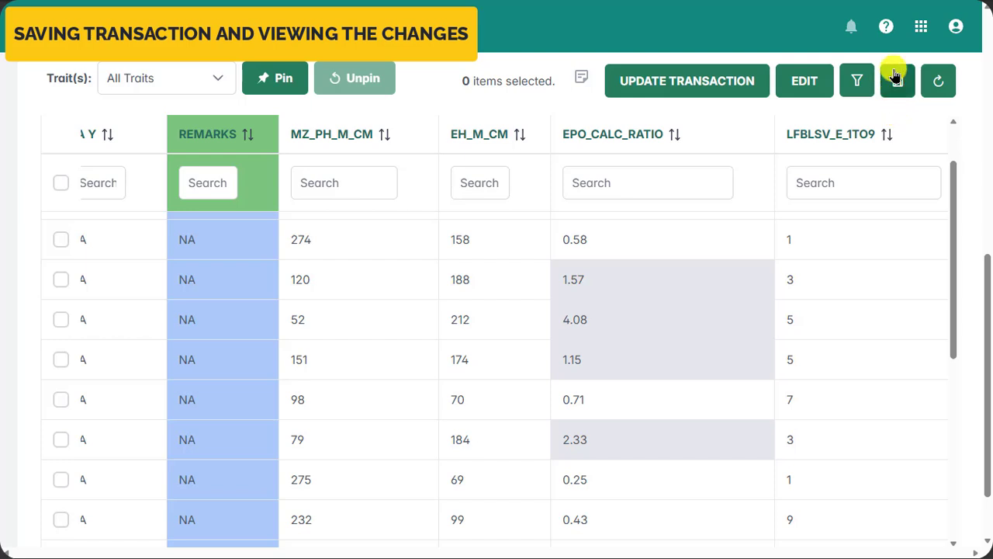
left_click(897, 79)
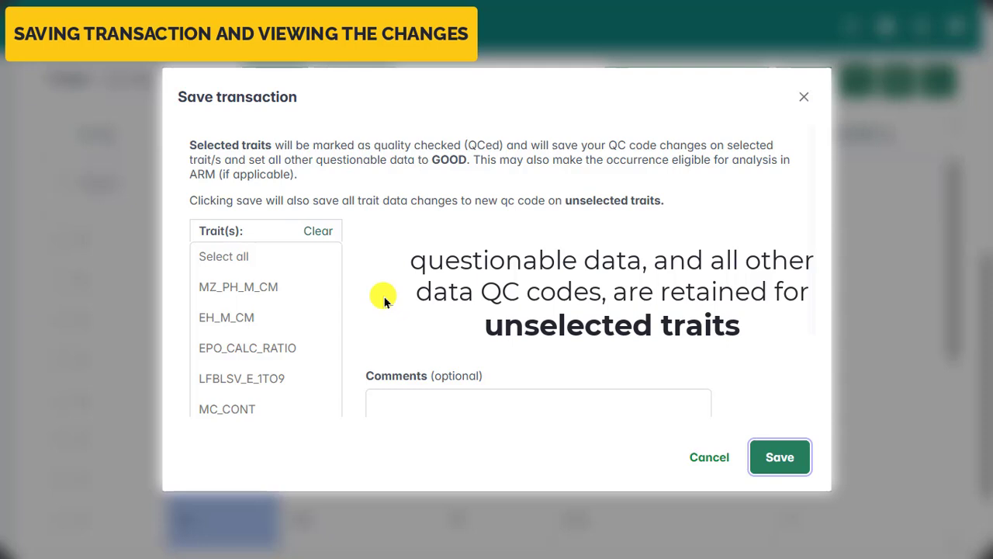
scroll(382, 299, "down", 1)
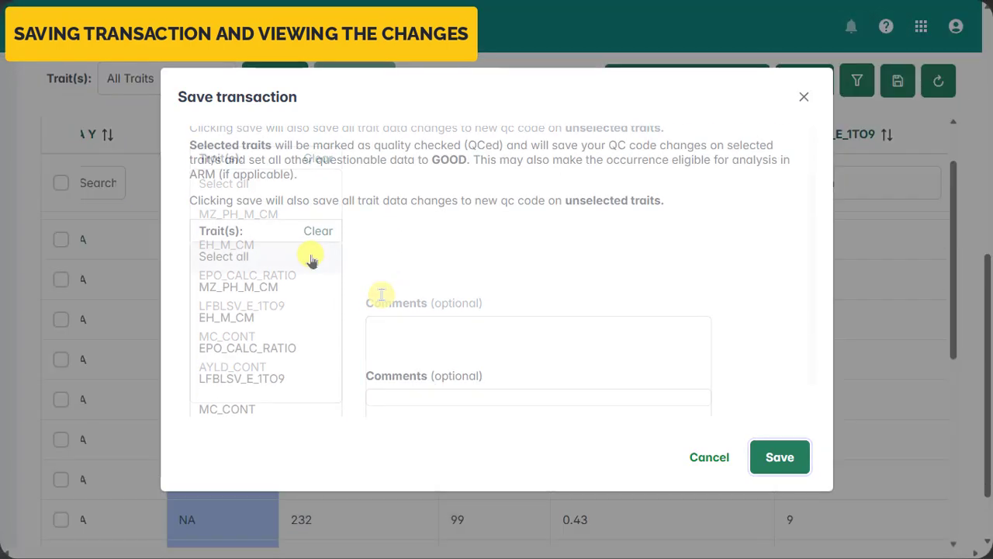
left_click(311, 257)
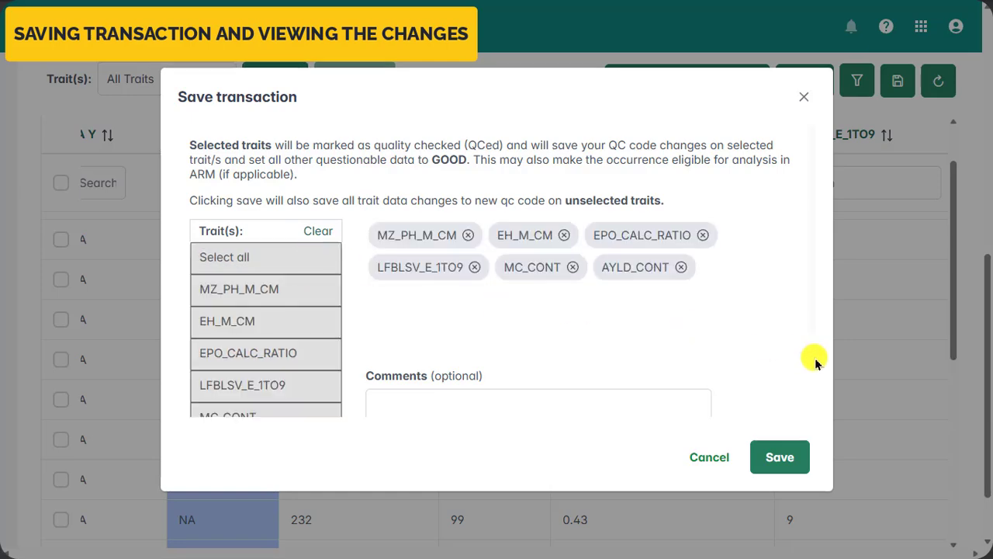
left_click(780, 458)
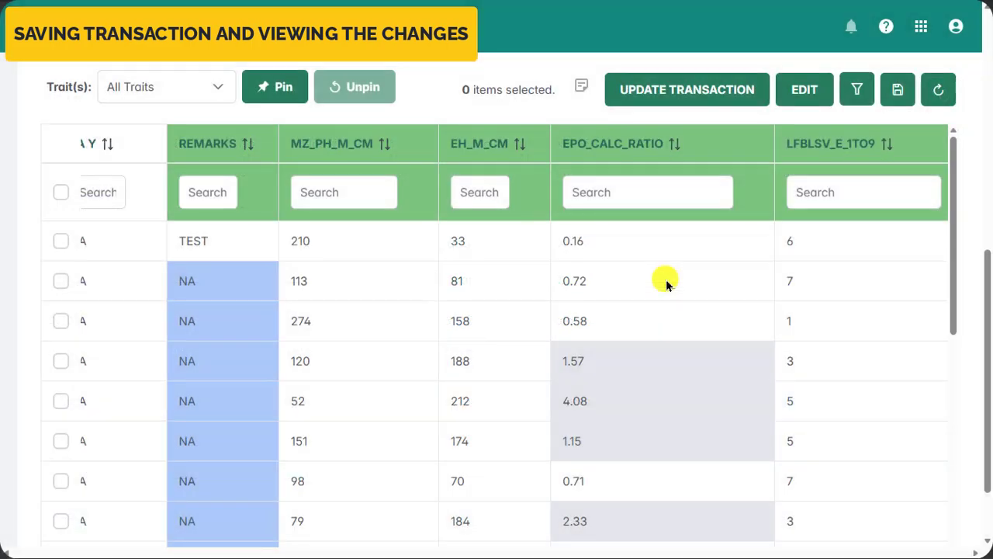
- Show the edit history of the suppressed EPO_CALC_RATIO value 1.57
scroll(667, 284, "right", 4)
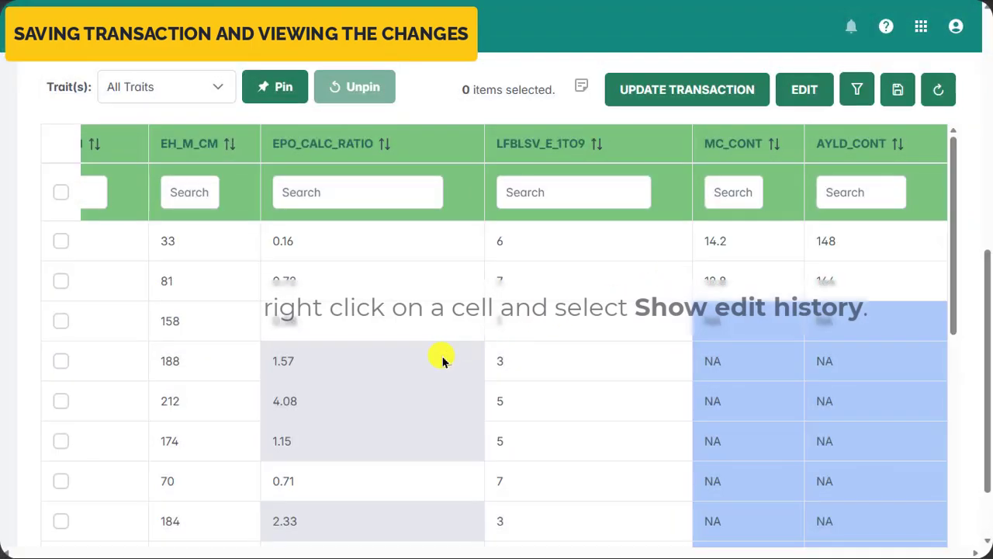
right_click(443, 359)
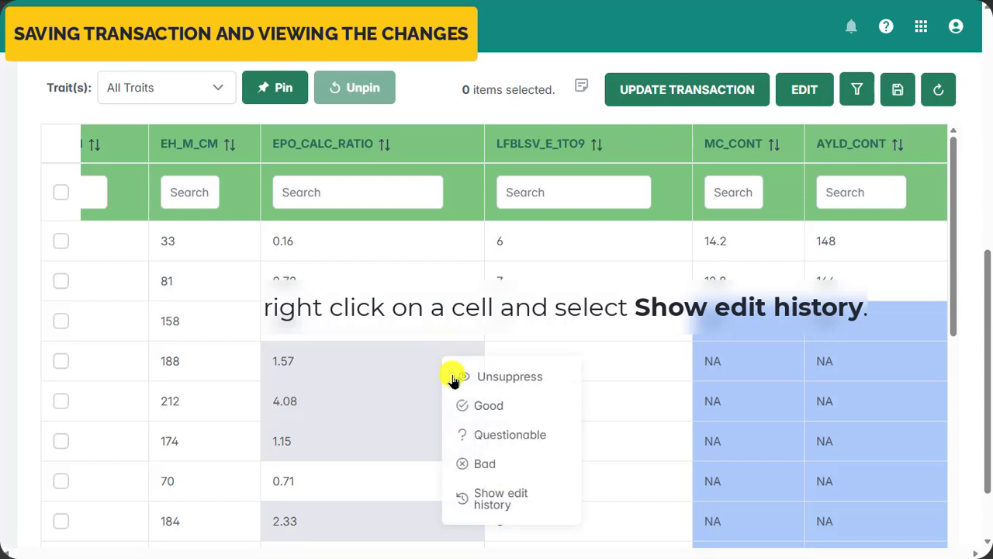
left_click(484, 504)
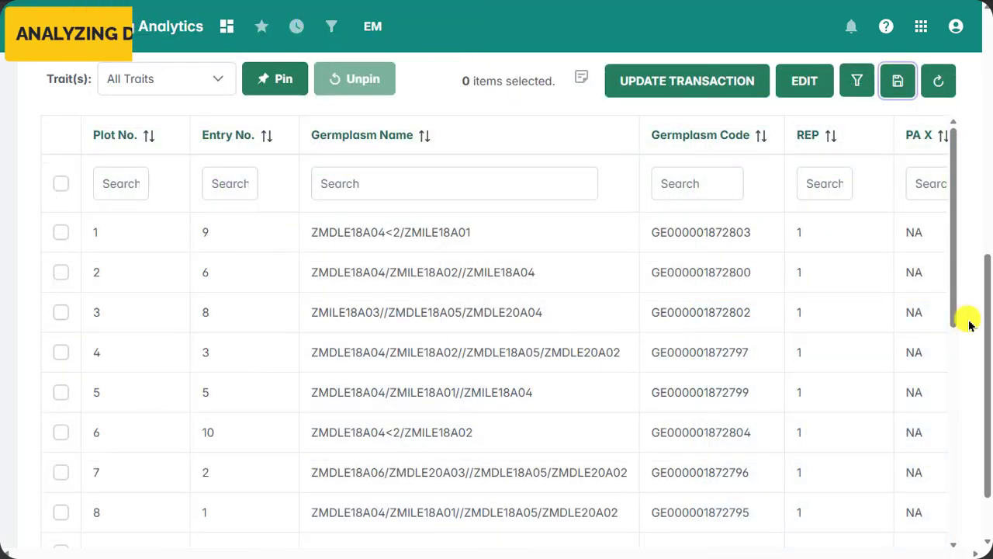
- Start a new single-occurrence analysis request for data_QC_experiment_4-001
left_click_drag(984, 318, 987, 68)
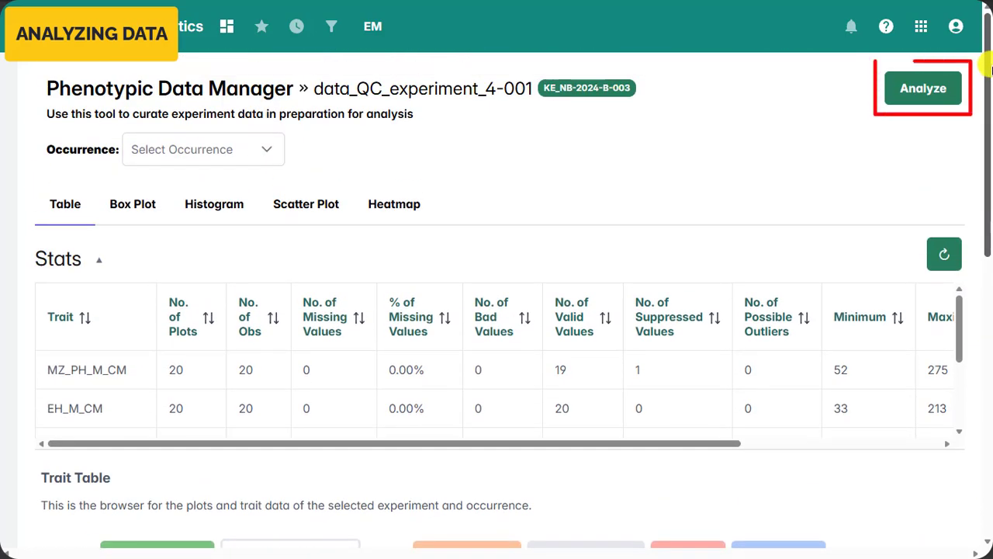
left_click(939, 100)
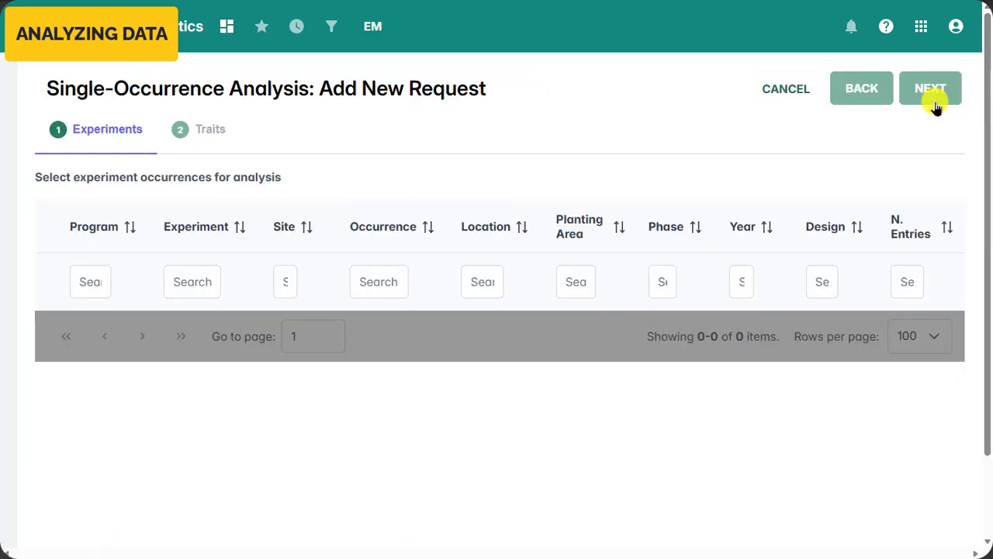